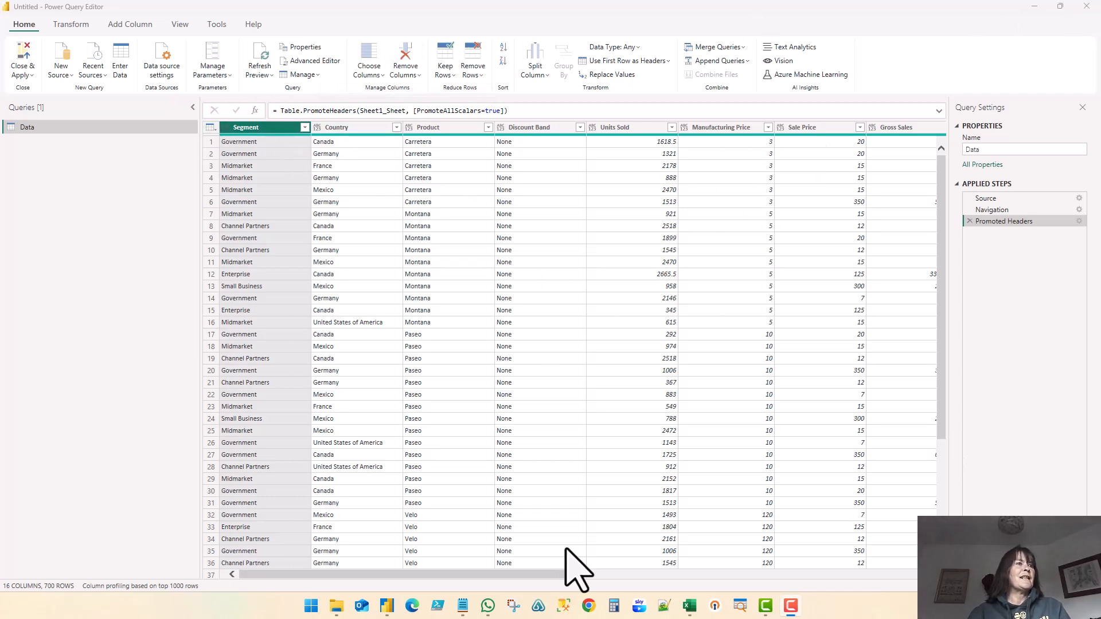
Switch to the Book1 workbook in Excel and compare the Old and New column names, especially the bold replacements in column B.
left_click_drag(548, 574, 283, 602)
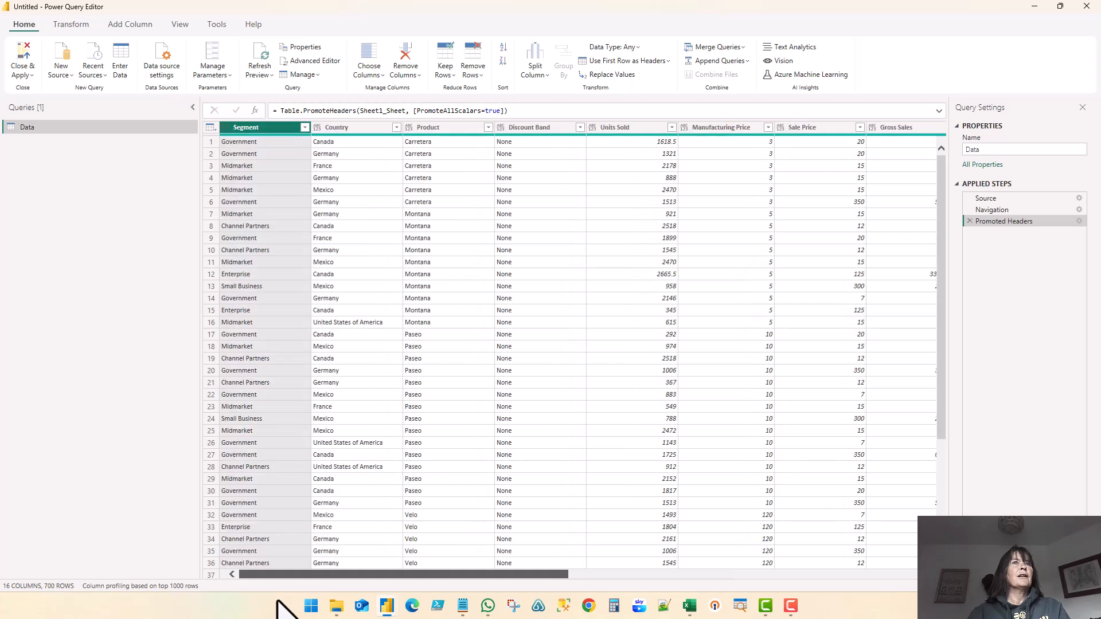
left_click(689, 605)
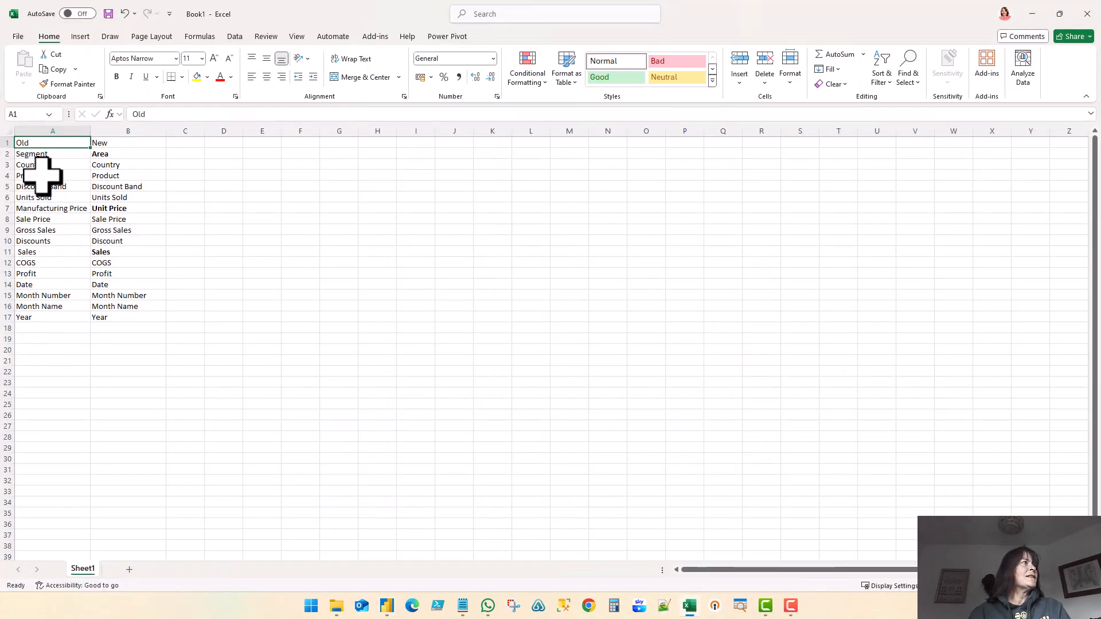
left_click_drag(43, 153, 50, 308)
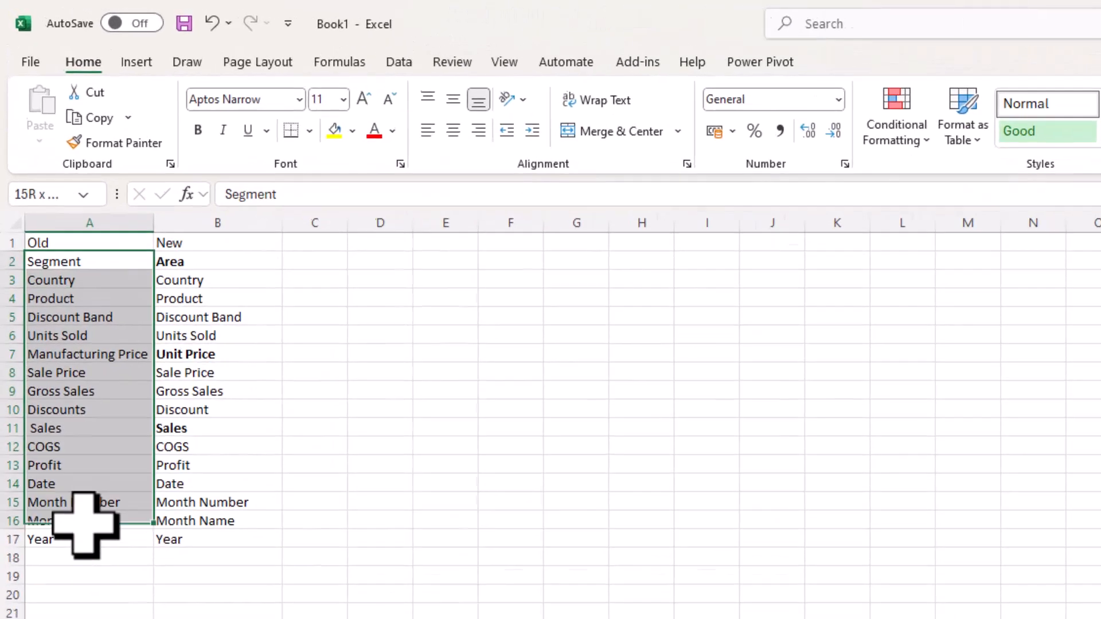
left_click_drag(84, 525, 86, 539)
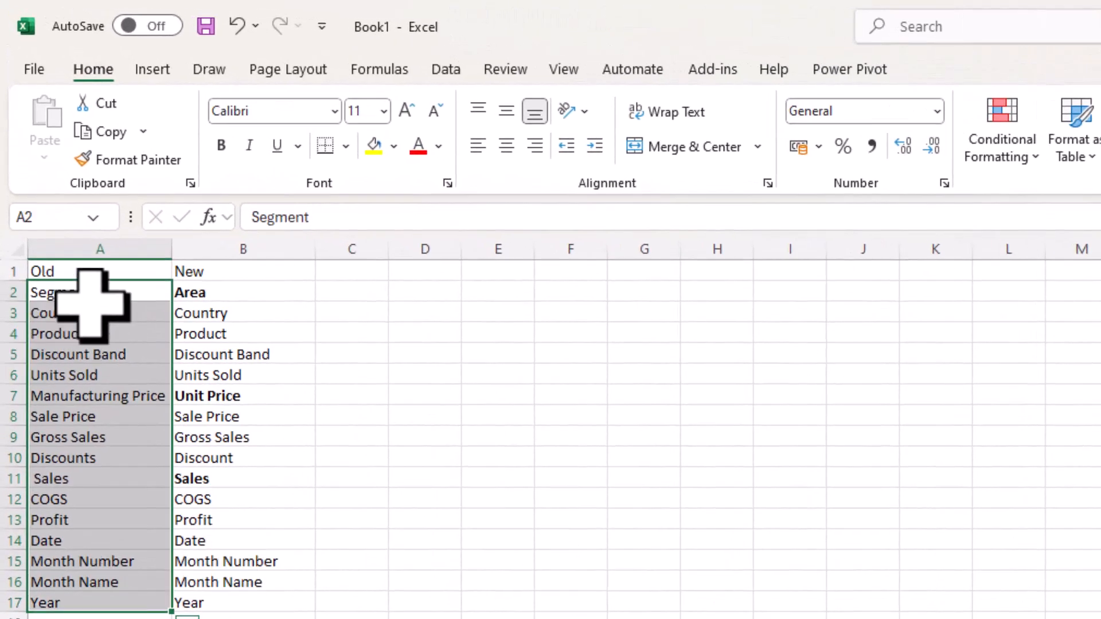
left_click_drag(226, 293, 241, 604)
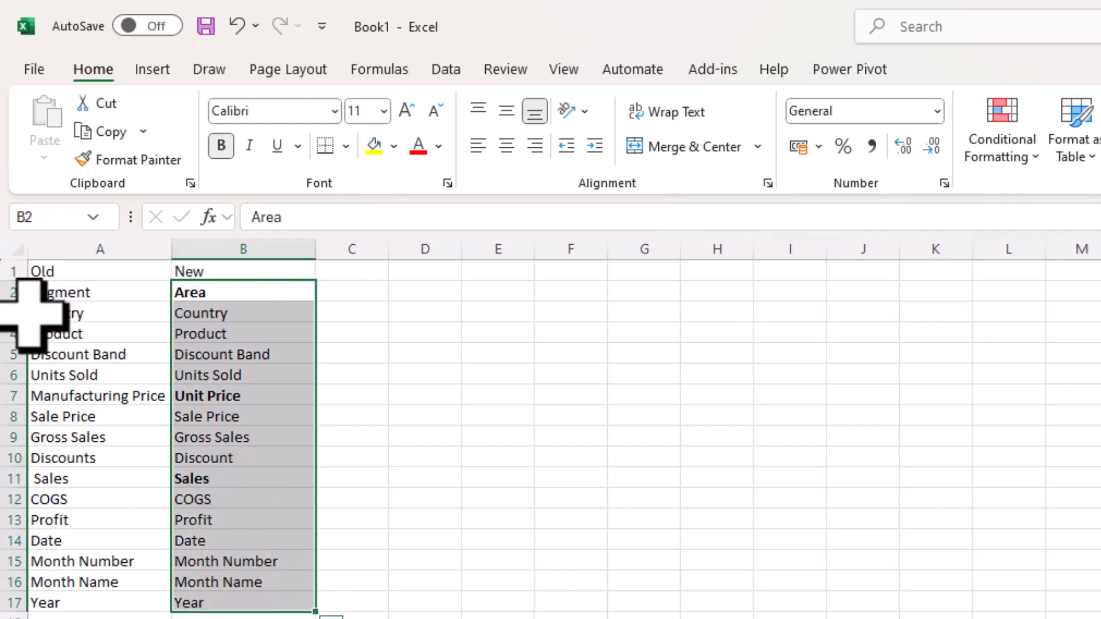
left_click(86, 291)
left_click(203, 294)
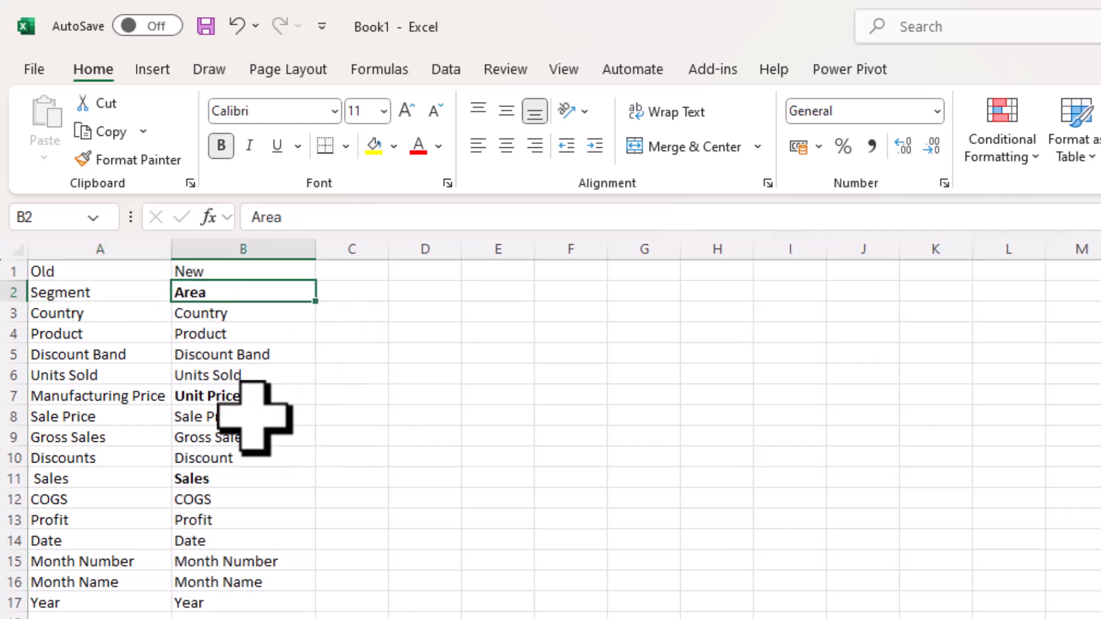
left_click_drag(93, 331, 95, 381)
left_click(90, 395)
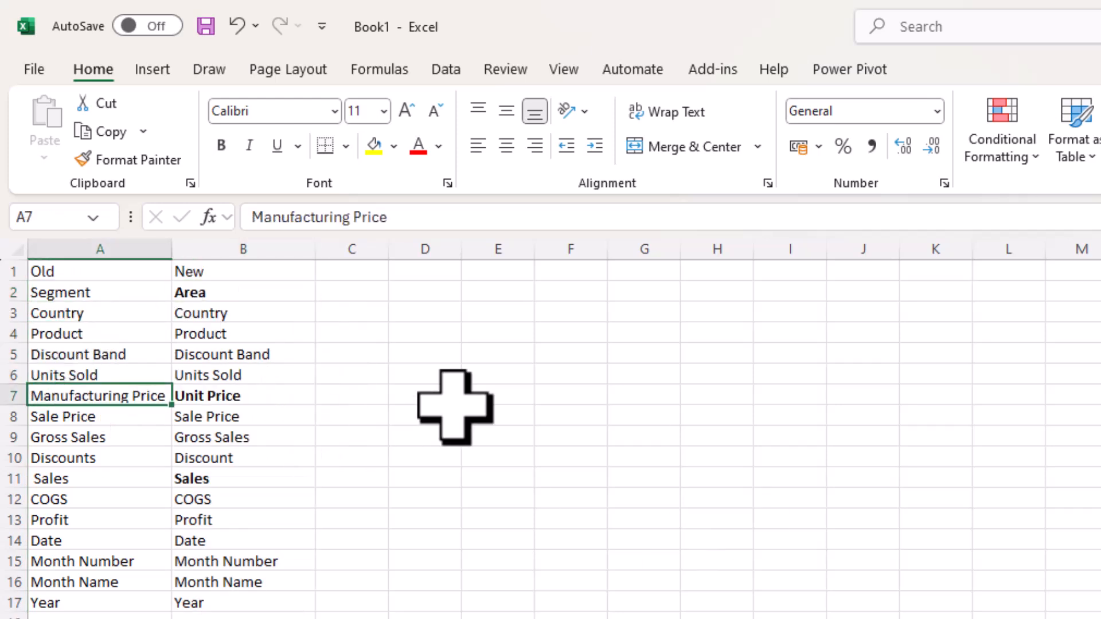
left_click(212, 393)
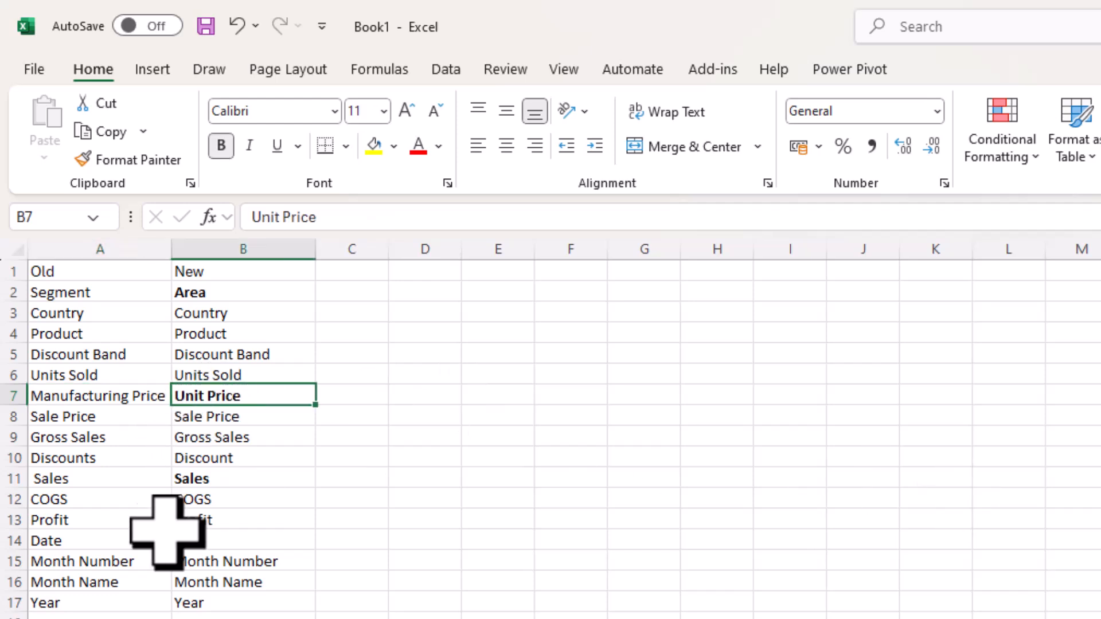
left_click(57, 494)
left_click(104, 471)
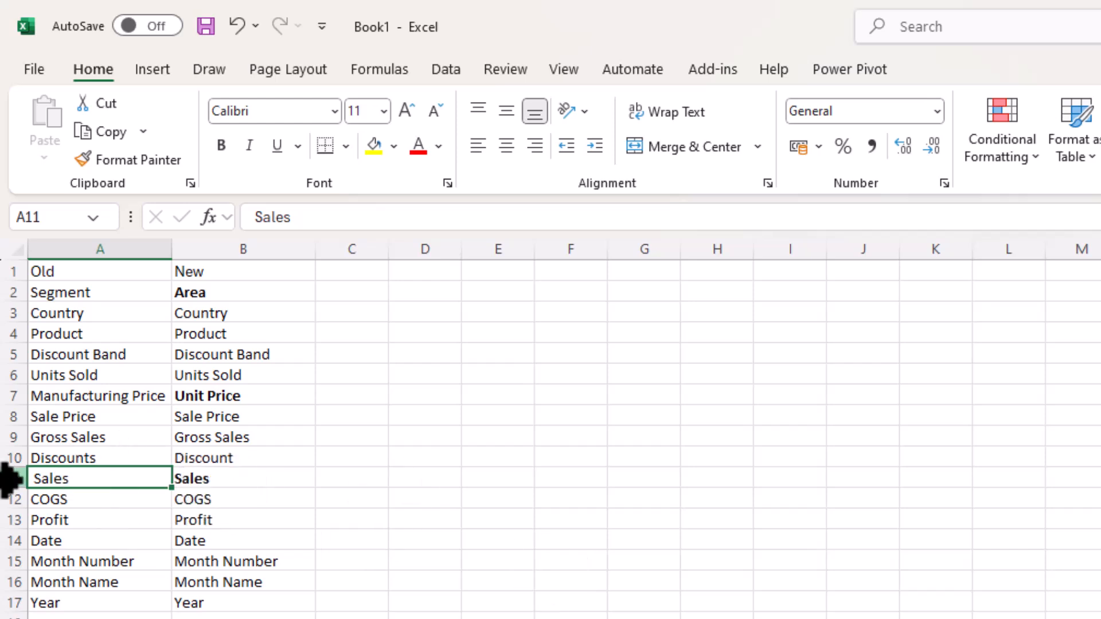
left_click(245, 479)
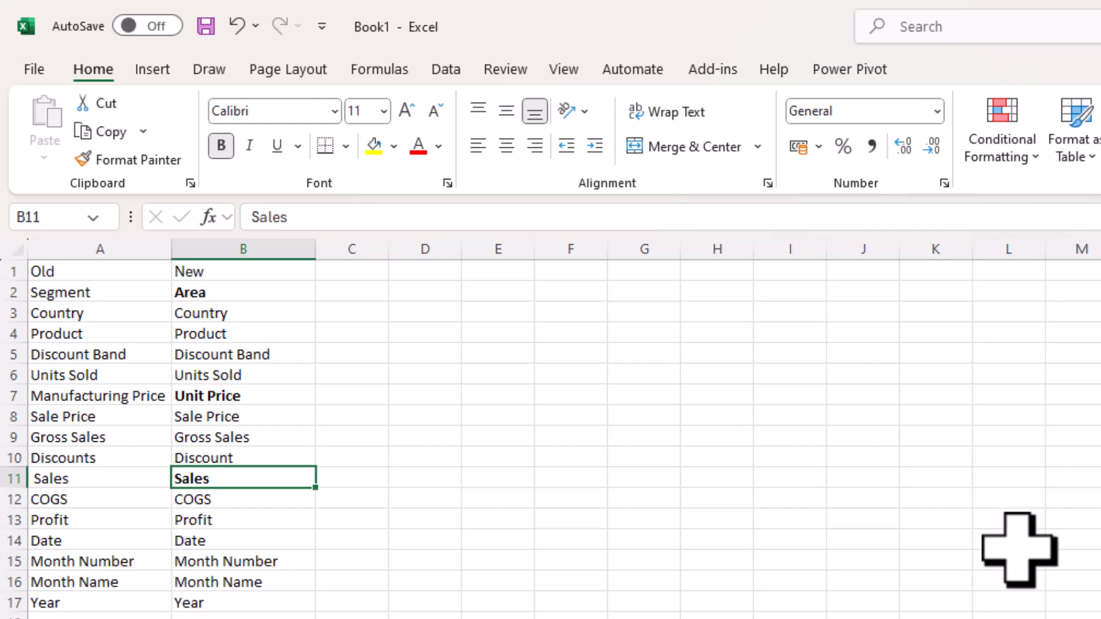
Copy the Old/New name mapping in A1:B17 and paste it into a new manually entered table in Power Query Editor.
left_click_drag(246, 599, 2, 262)
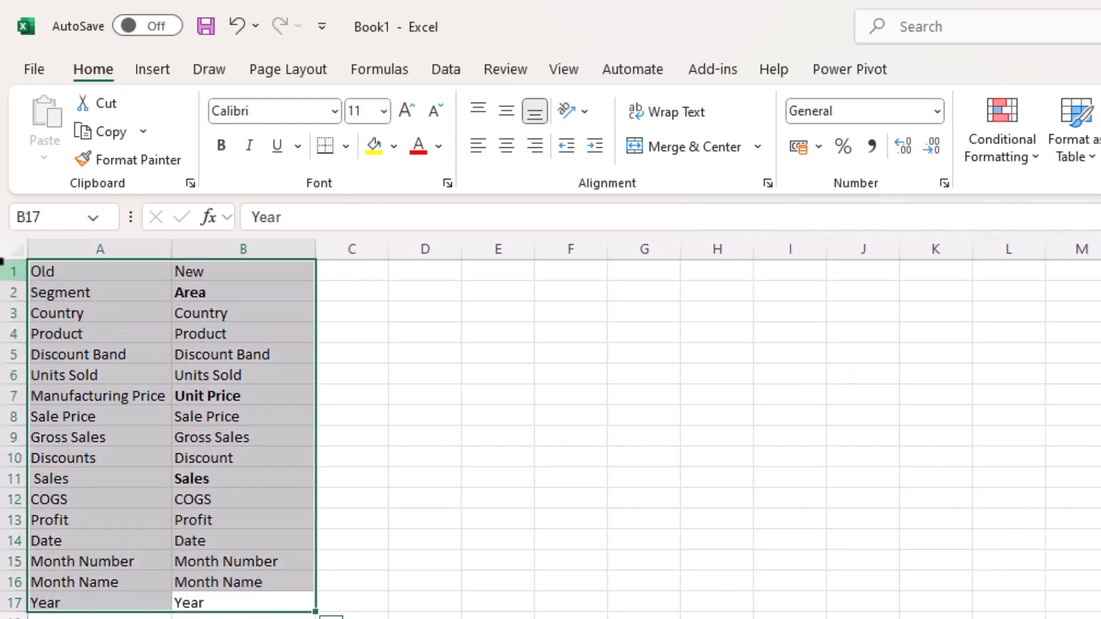
key("ctrl+c")
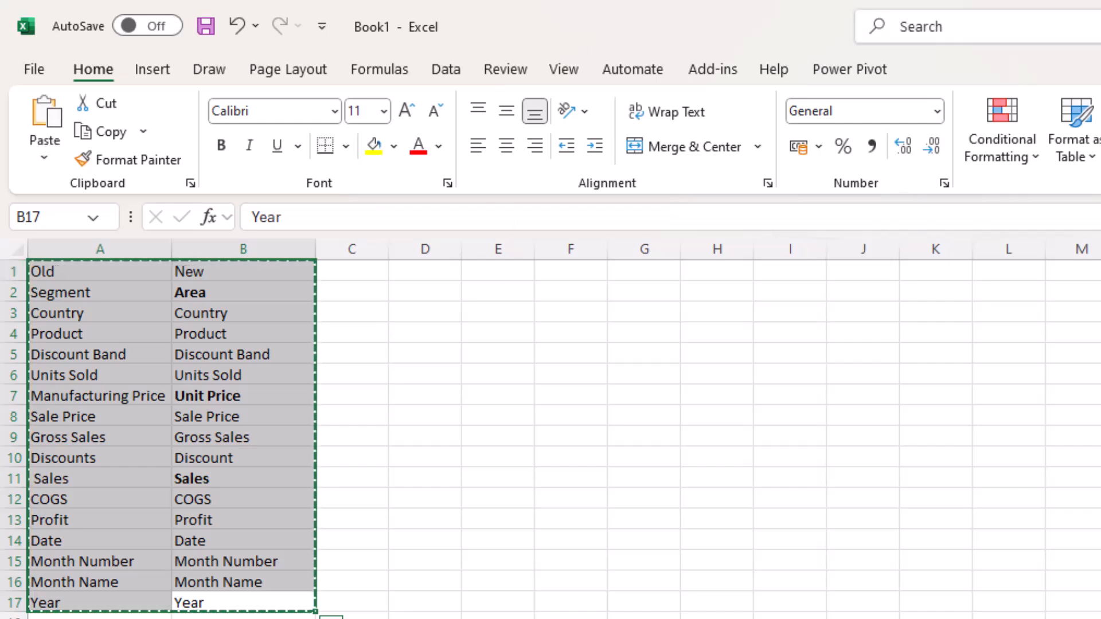
key("alt+Tab")
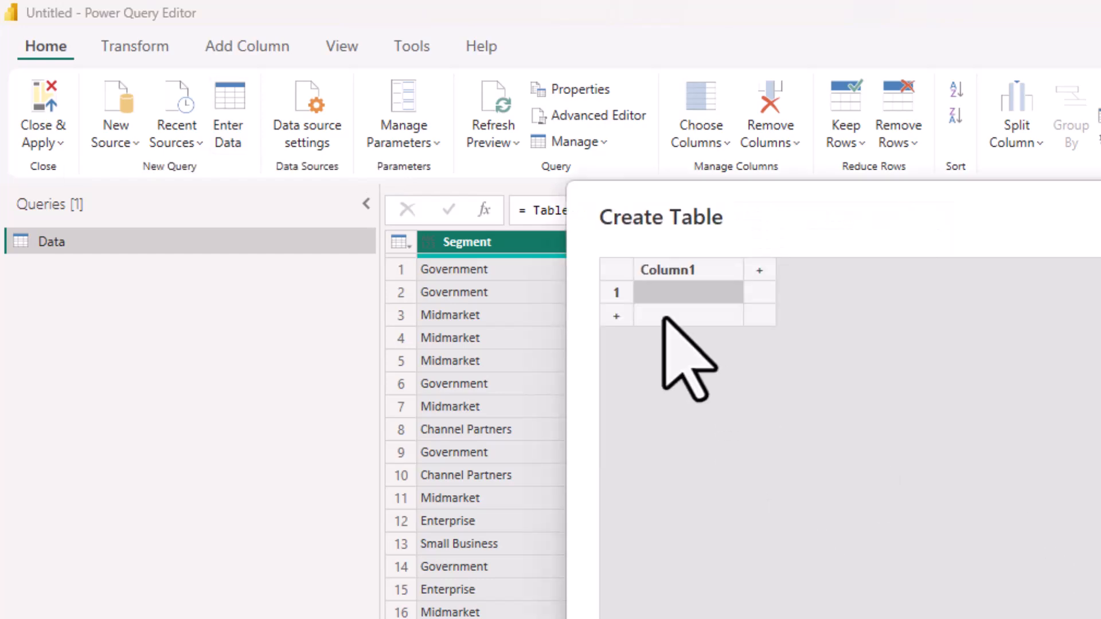
key("ctrl+v")
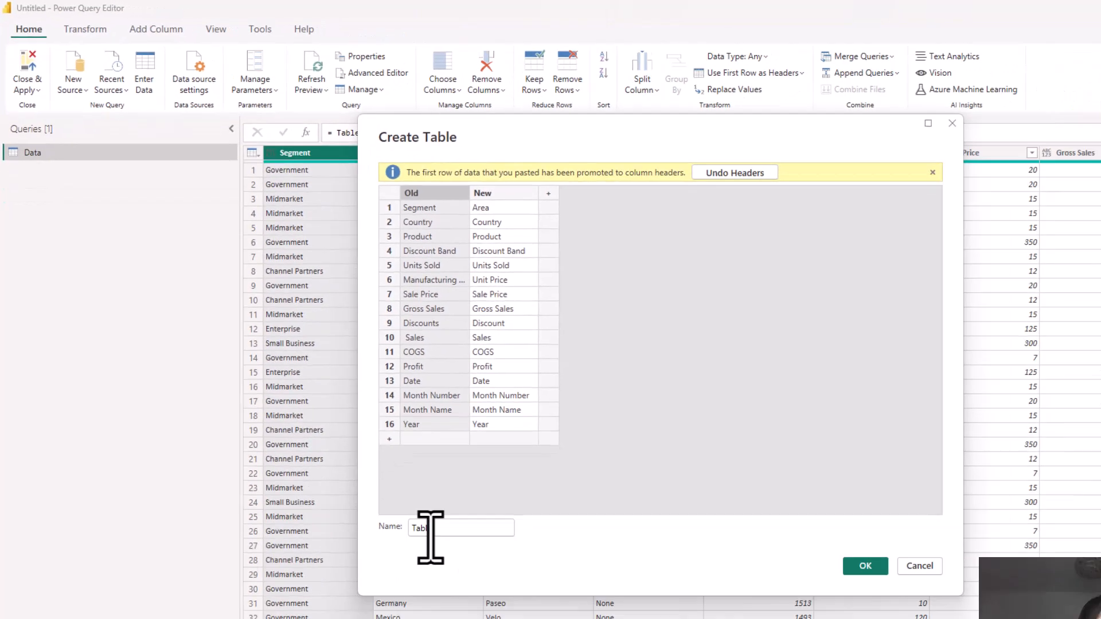
Name the pasted table RenameColumns and create it as a query.
left_click_drag(362, 440, 300, 429)
type("Re")
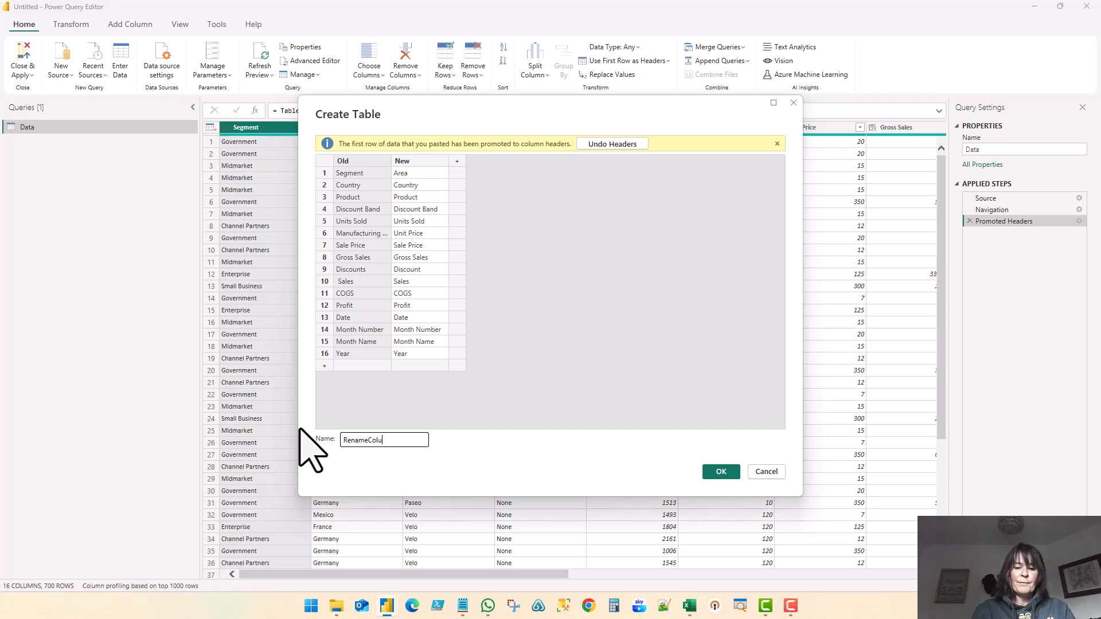
left_click(727, 479)
left_click(722, 472)
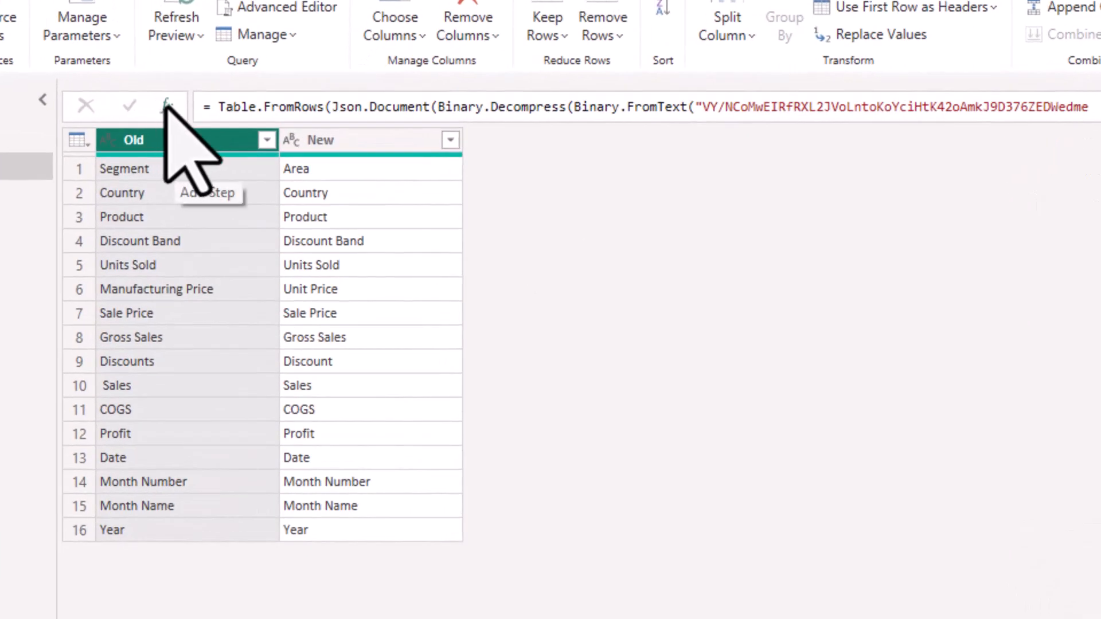
Add a custom step to the RenameColumns query that turns its rows into lists with = Table.ToRows( Source).
left_click(166, 105)
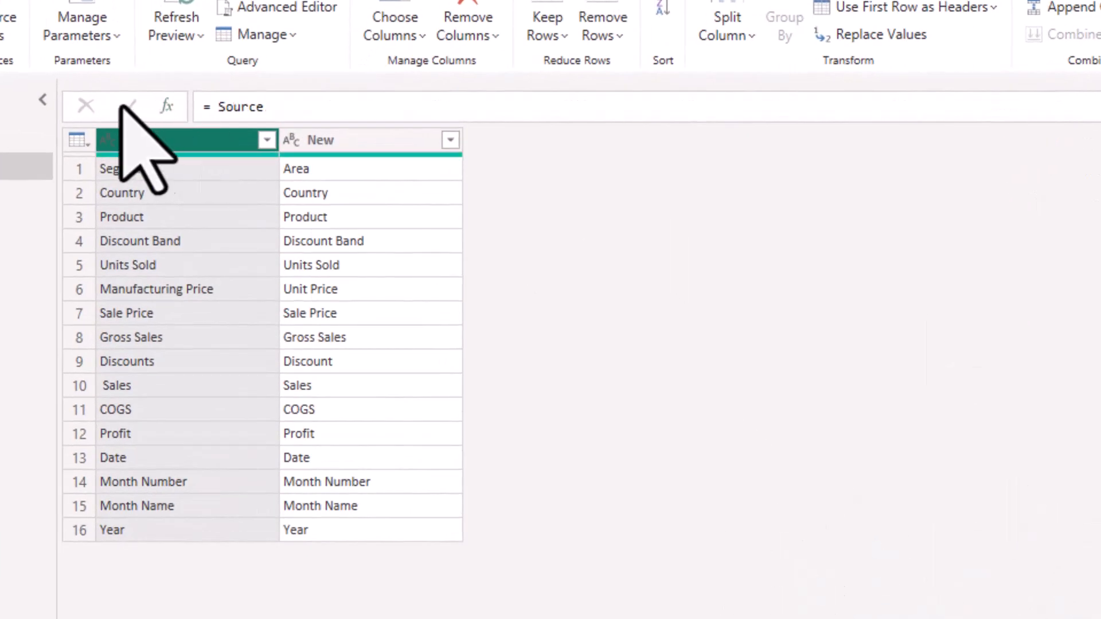
left_click(208, 107)
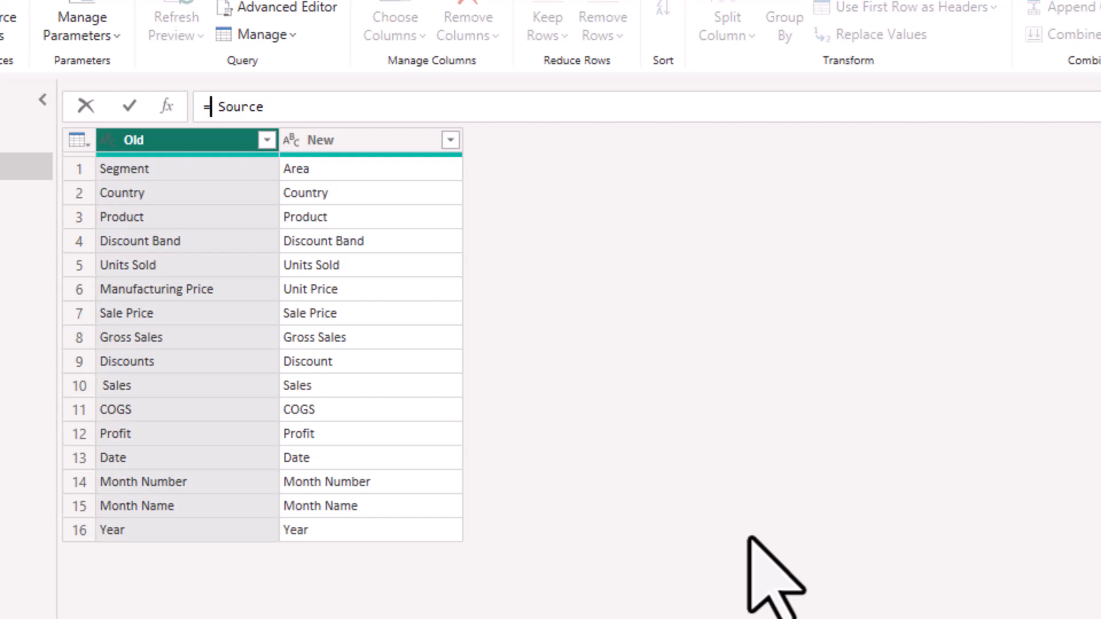
type("tabletorow")
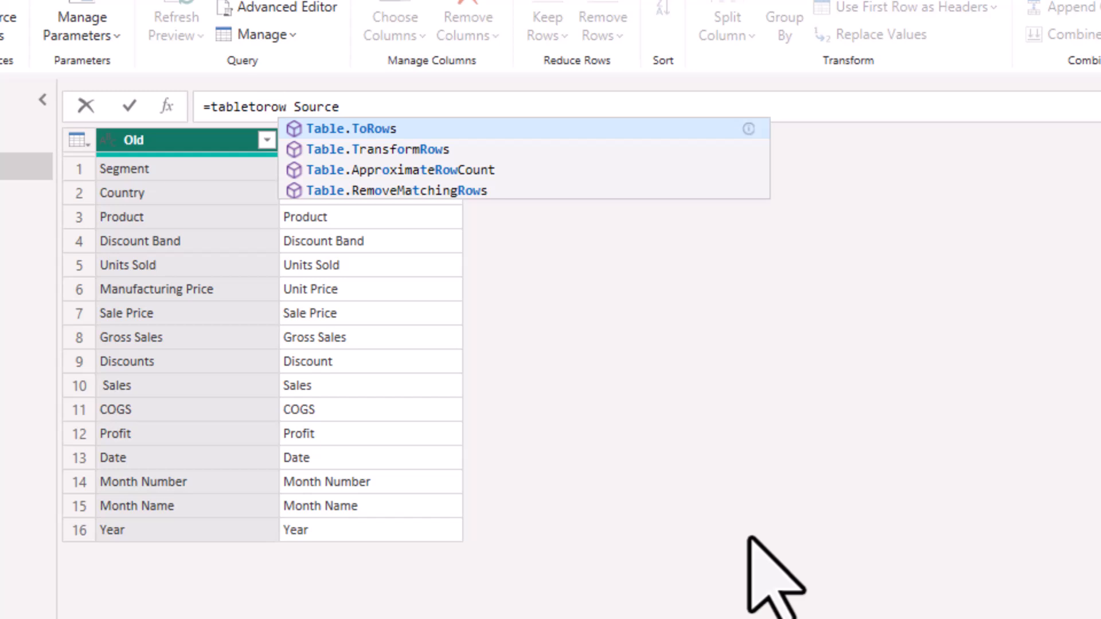
key("Tab")
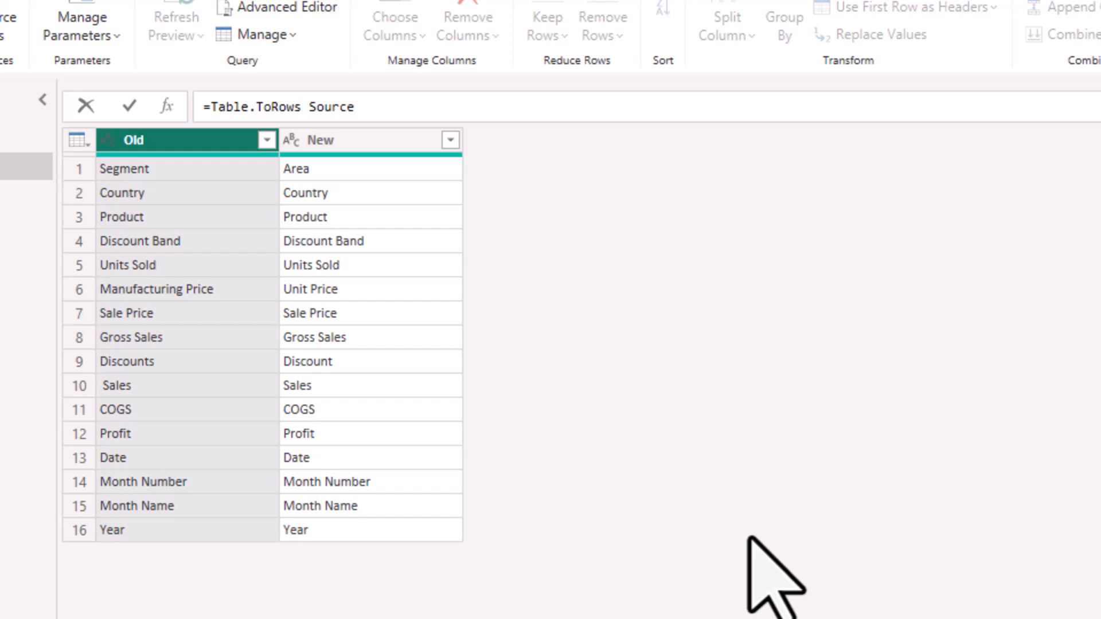
type("(")
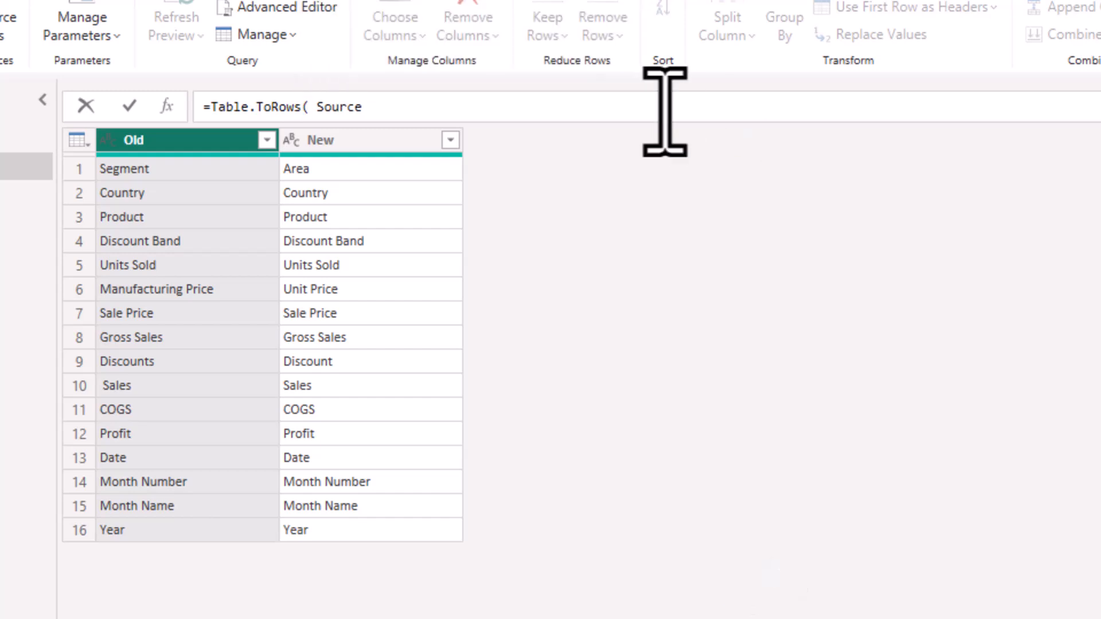
key("End")
type(")")
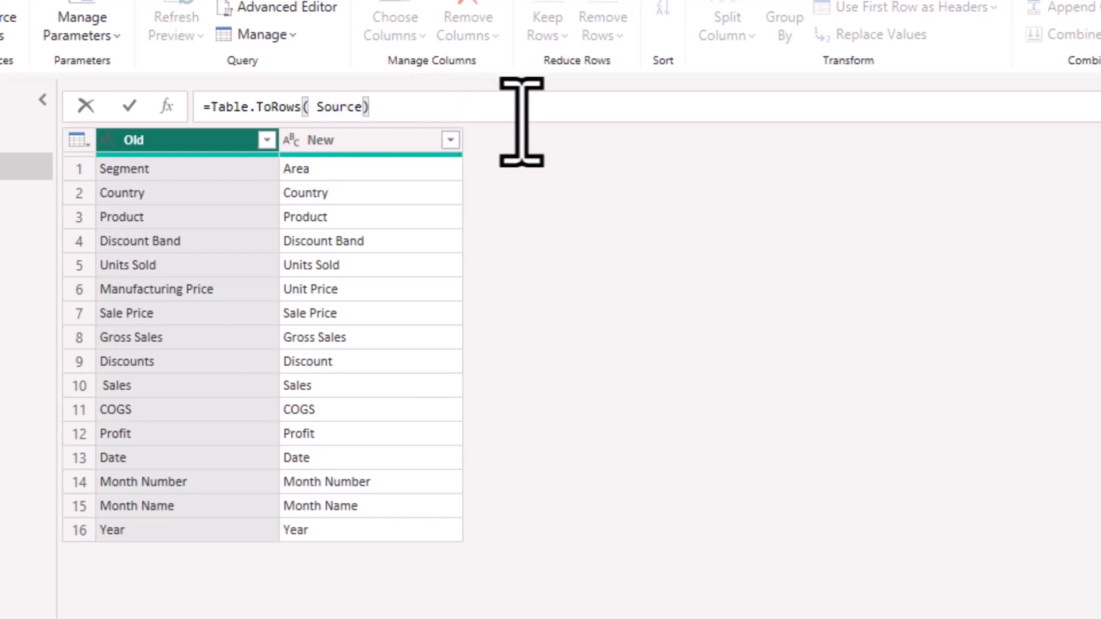
left_click(128, 105)
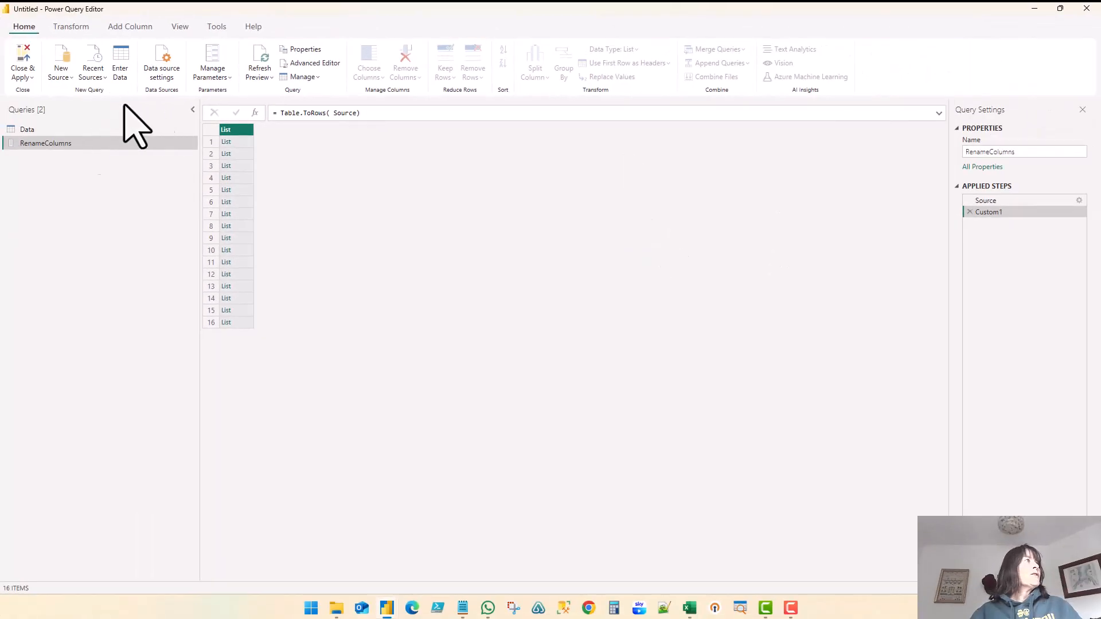
Add a custom step to the Data query that renames its columns with = Table.RenameColumns( #"Promoted Headers",RenameColumns).
left_click(47, 130)
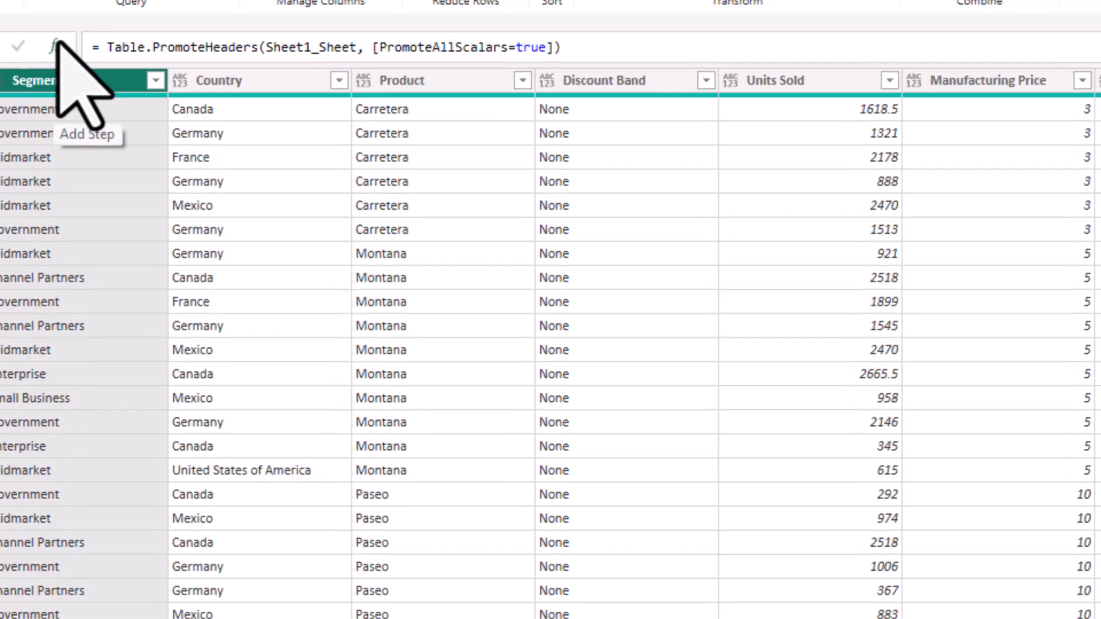
left_click(57, 48)
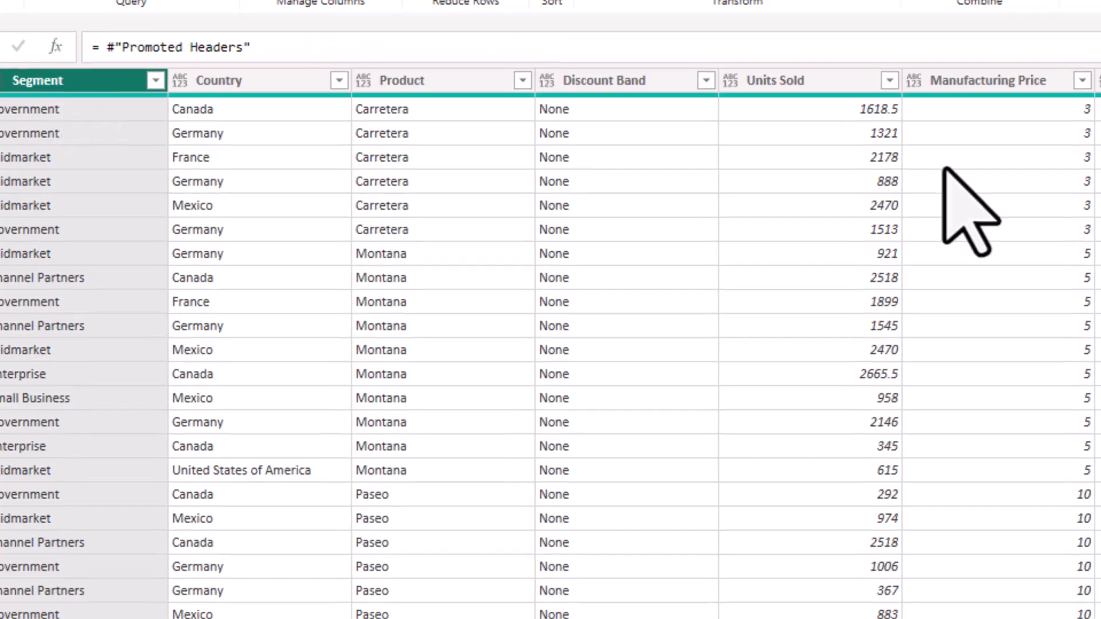
left_click(102, 52)
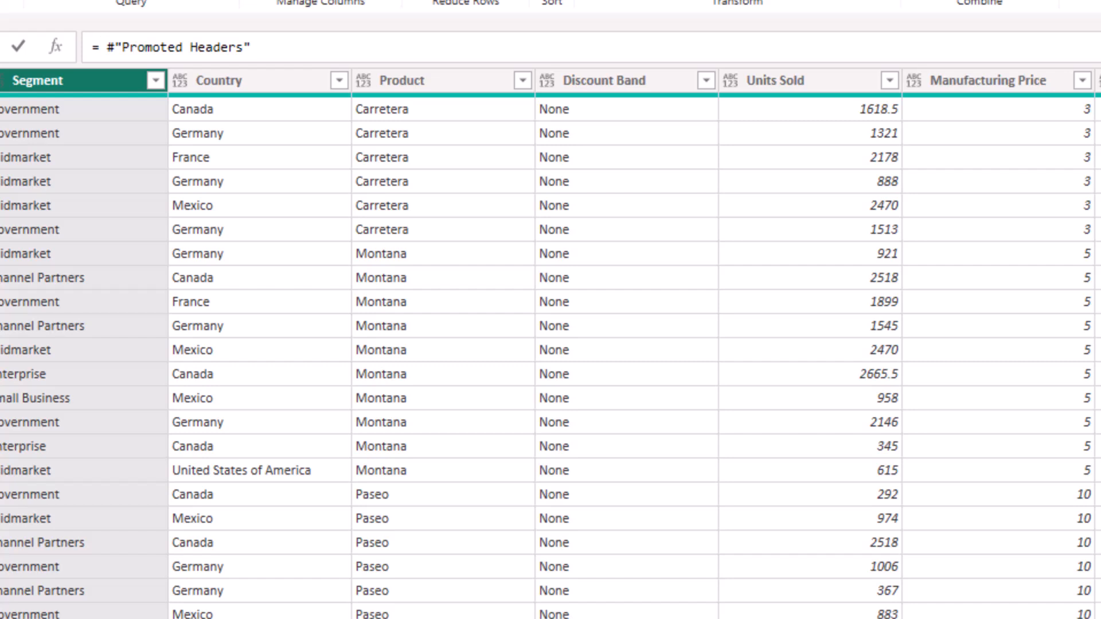
type("tableren")
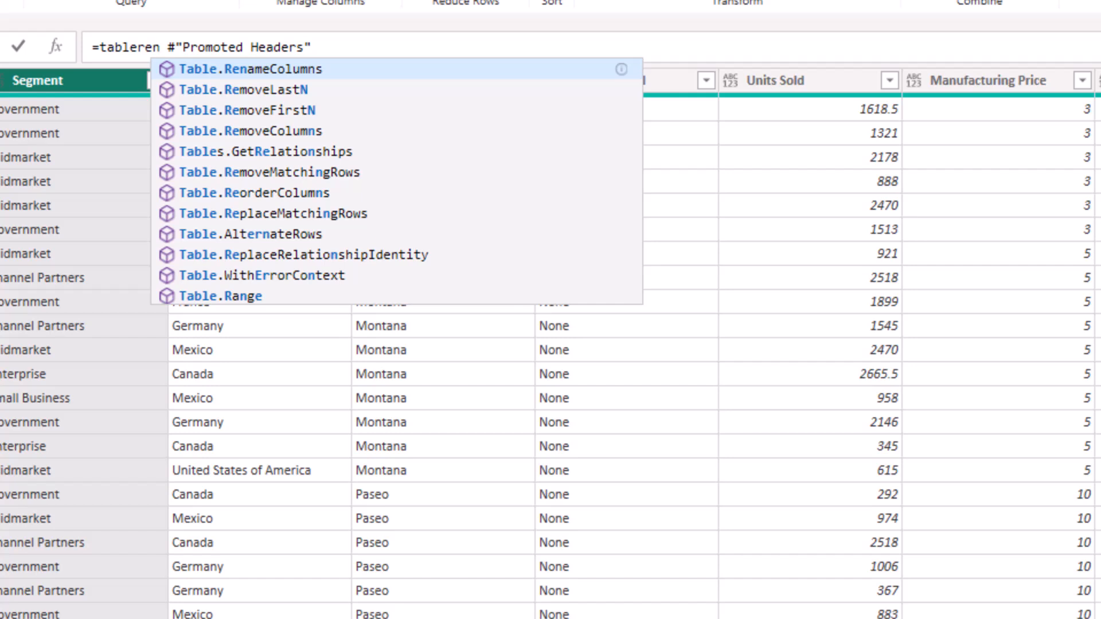
key("Tab")
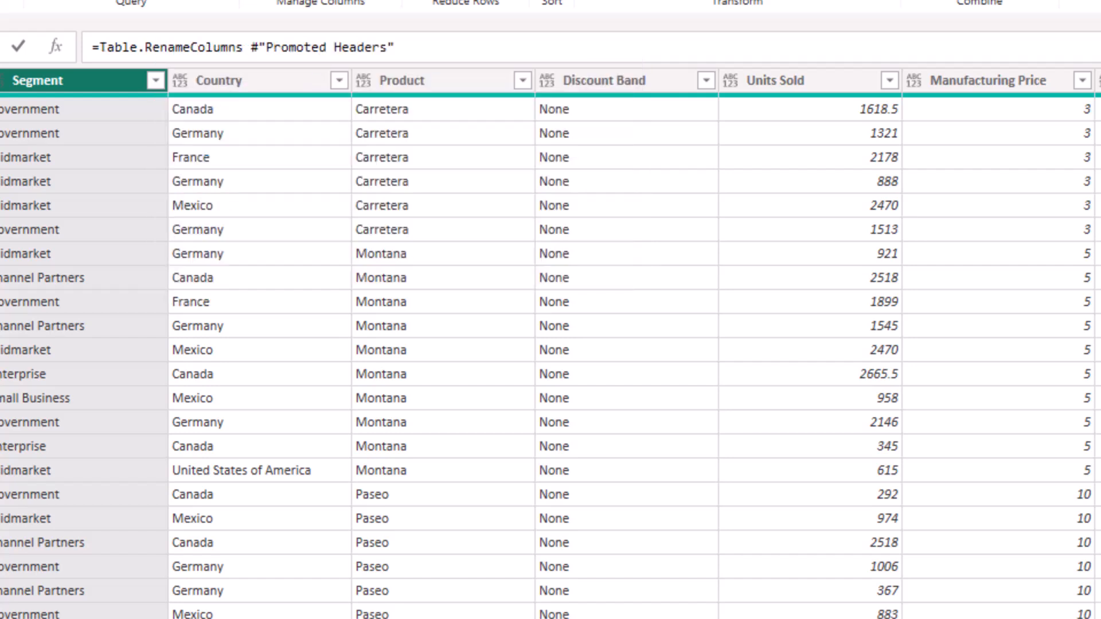
type("(")
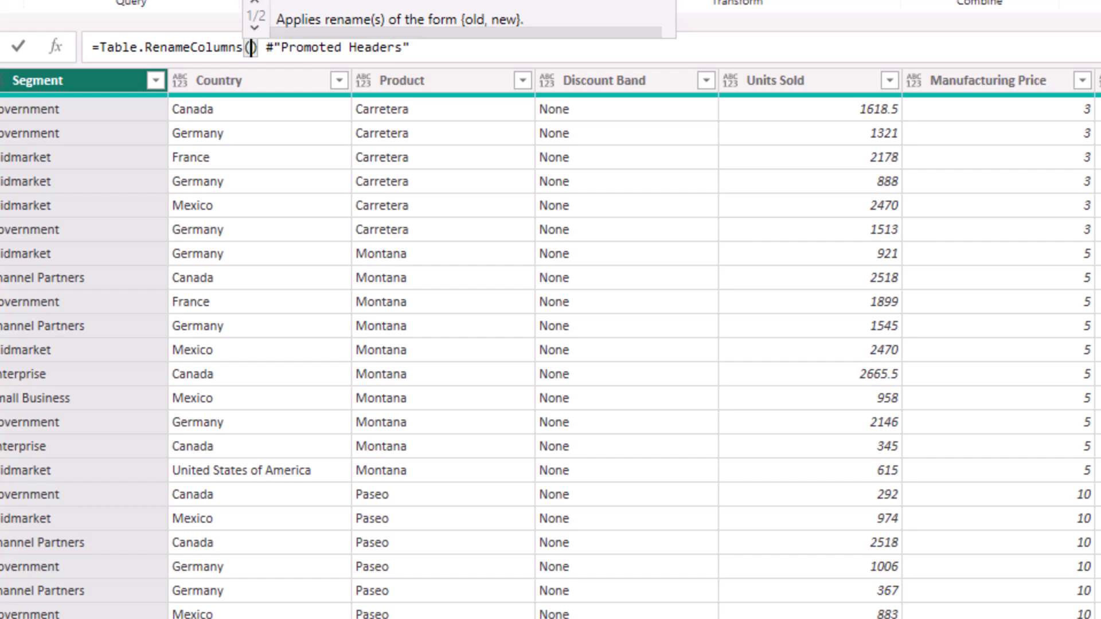
left_click(460, 57)
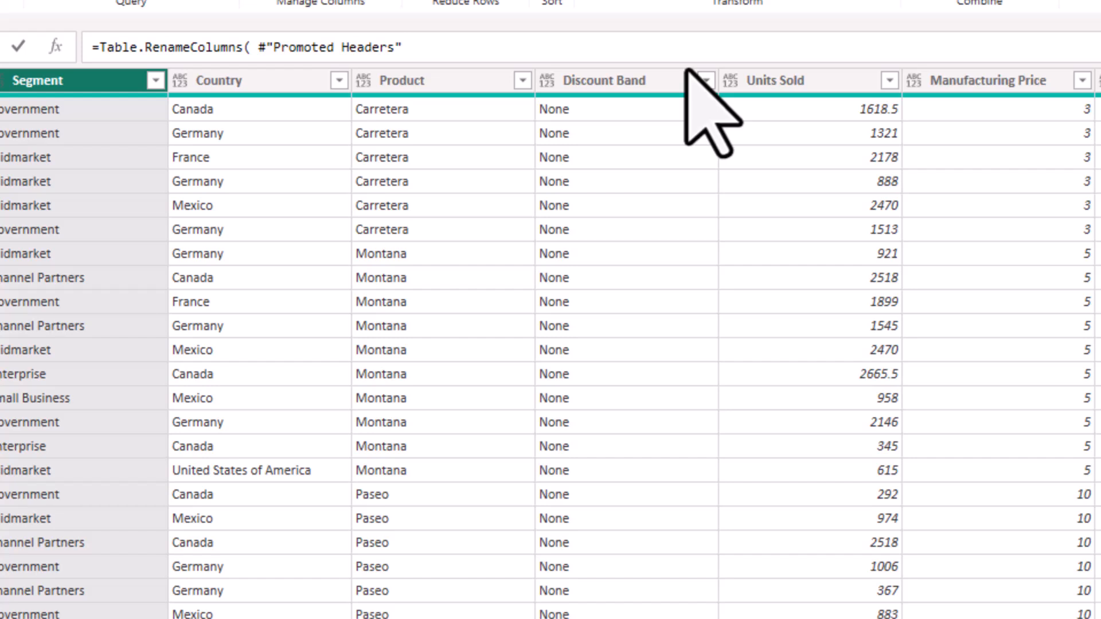
type(",")
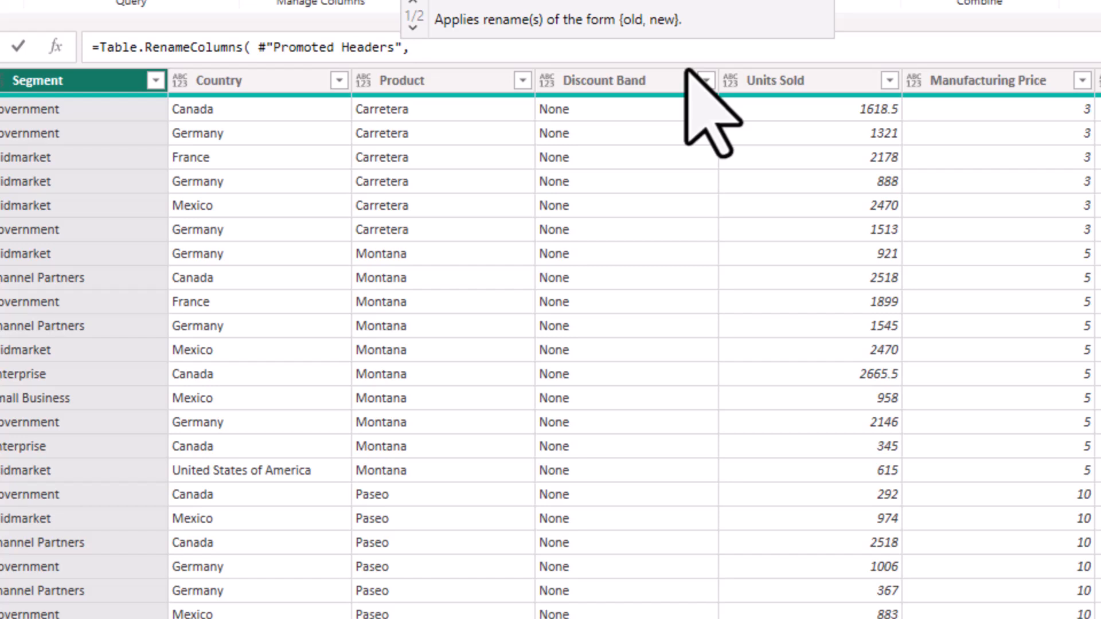
type("ren")
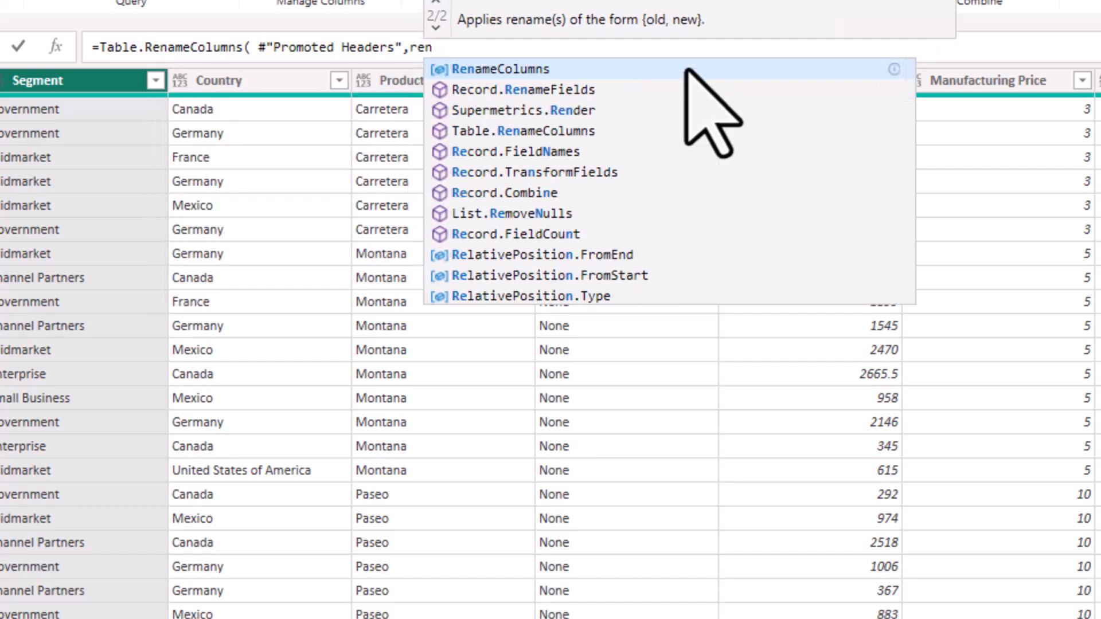
key("Tab")
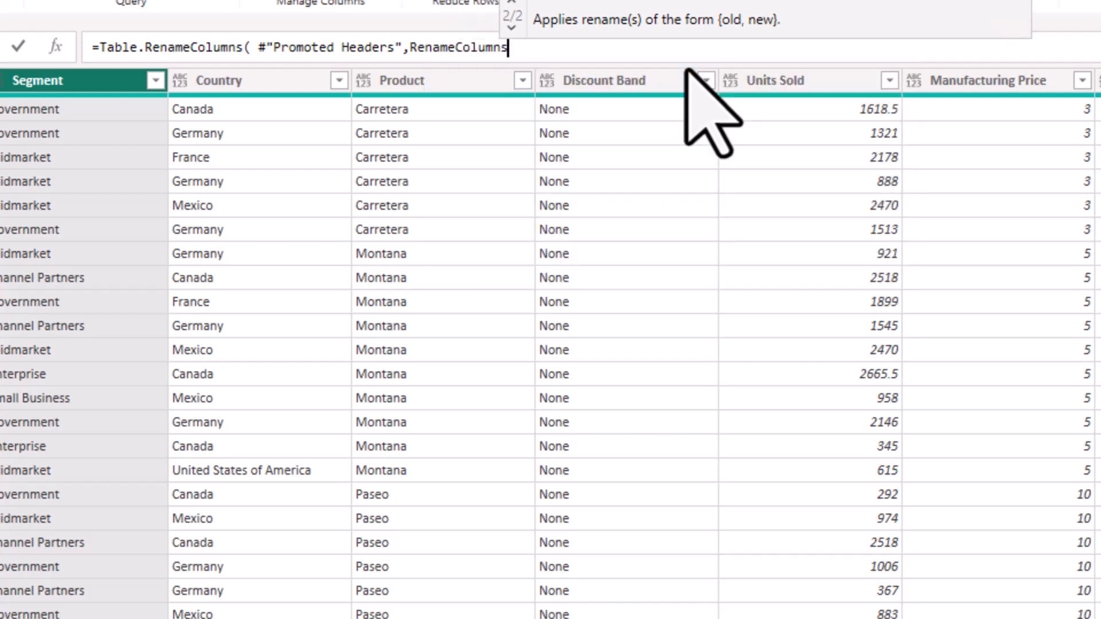
type(")")
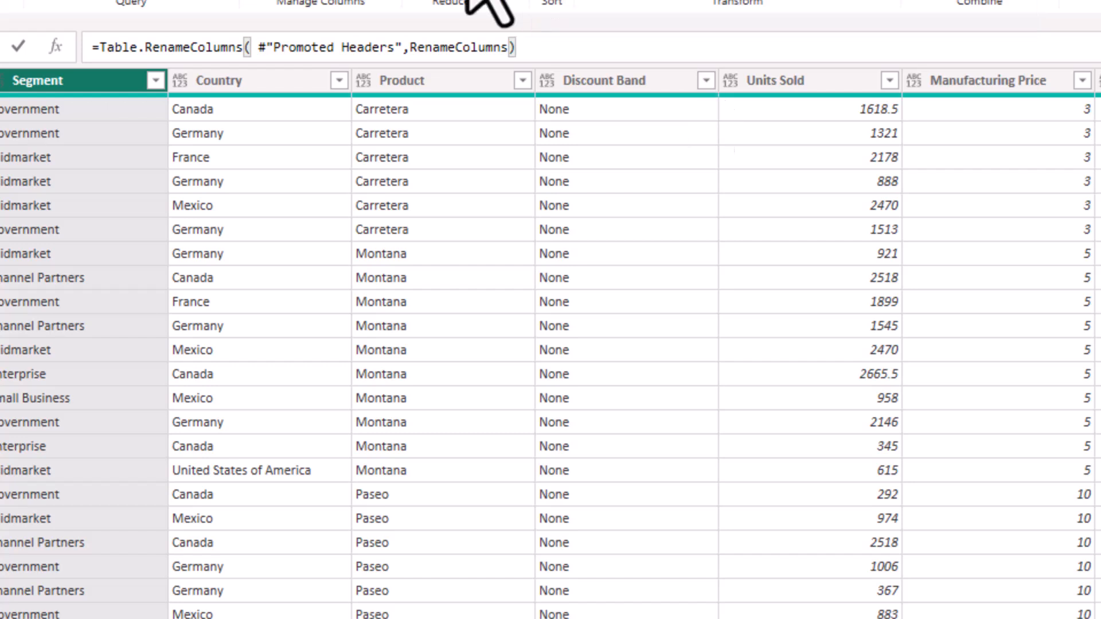
left_click(19, 49)
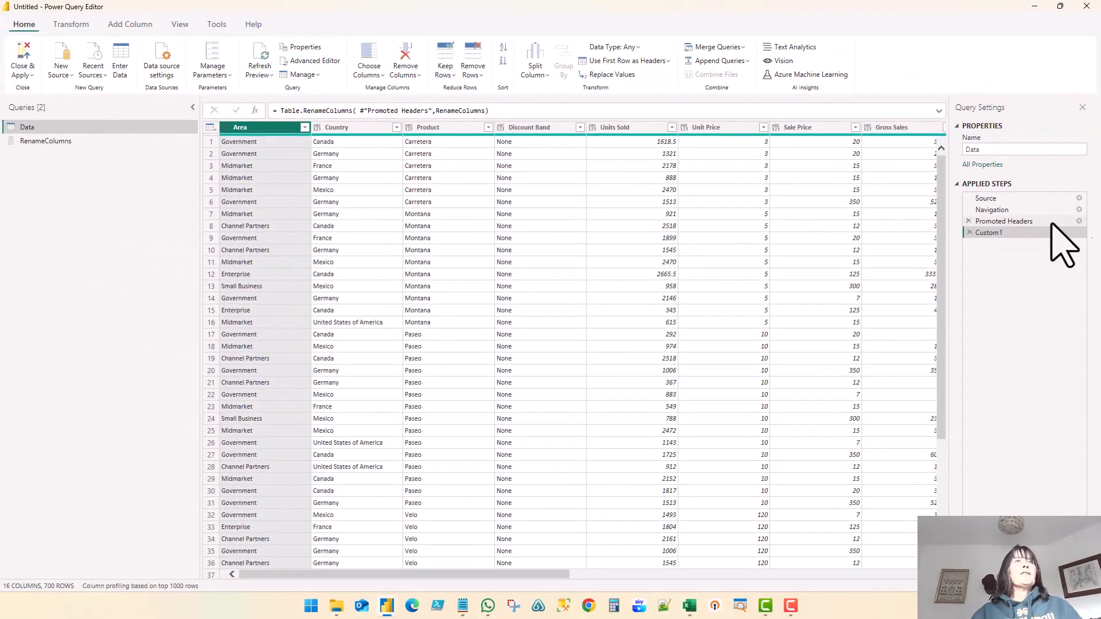
Compare the Data query's column headers between the Promoted Headers step and the Custom1 step.
left_click(1027, 221)
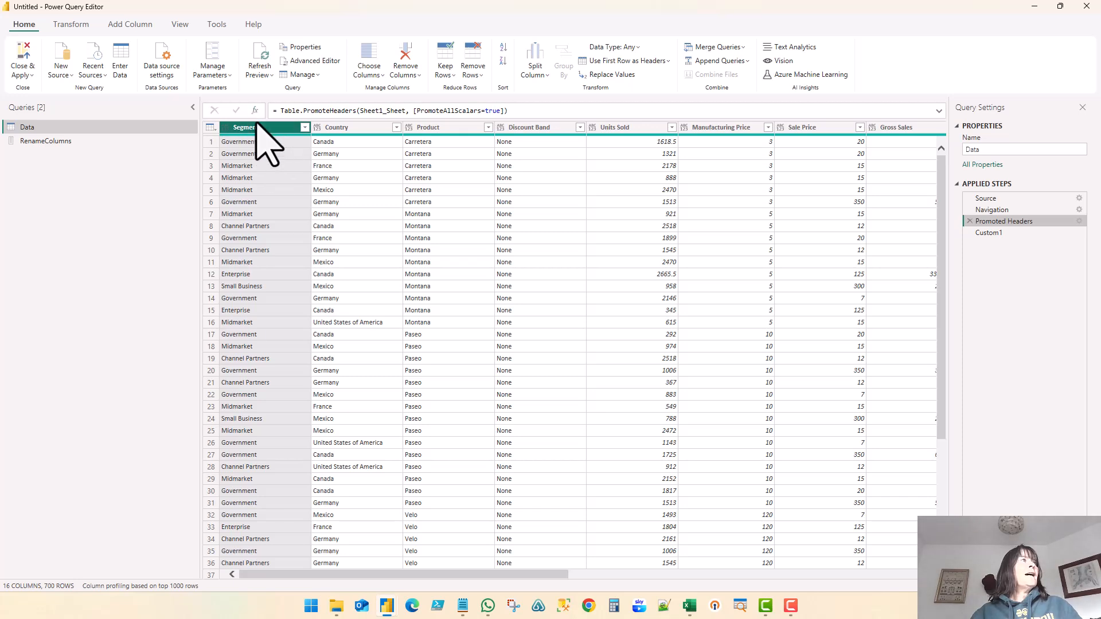
left_click(995, 236)
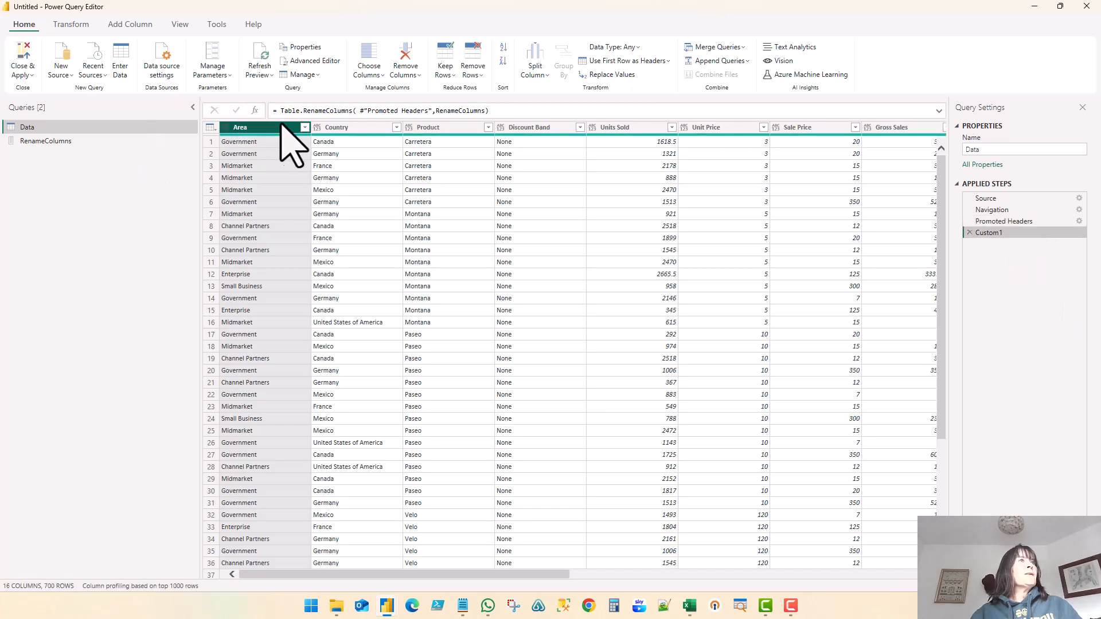
left_click(1024, 223)
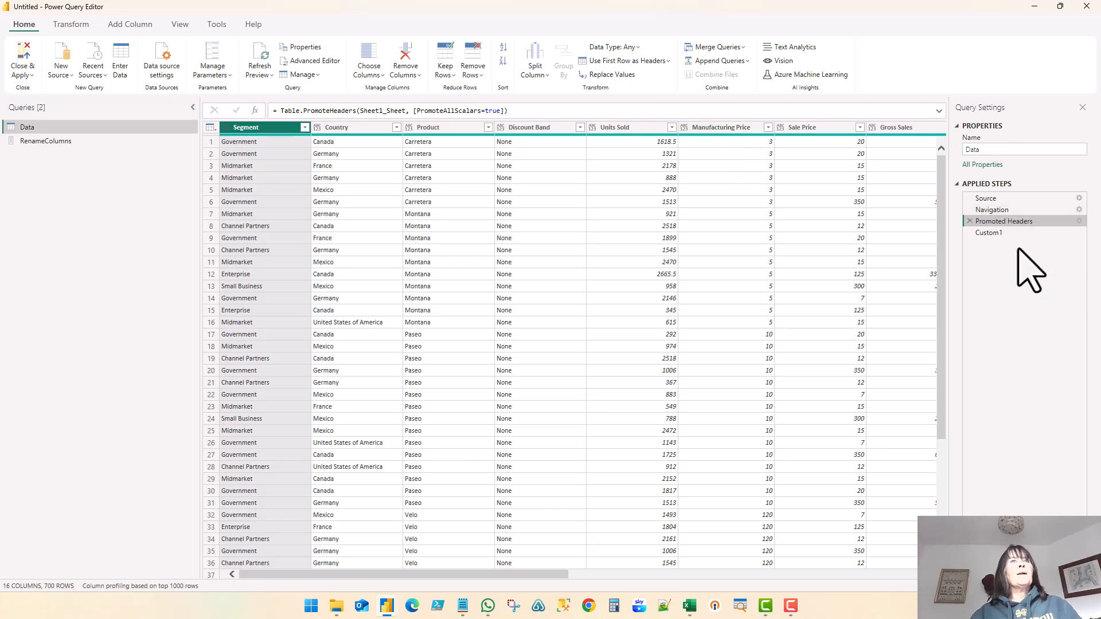
left_click(988, 233)
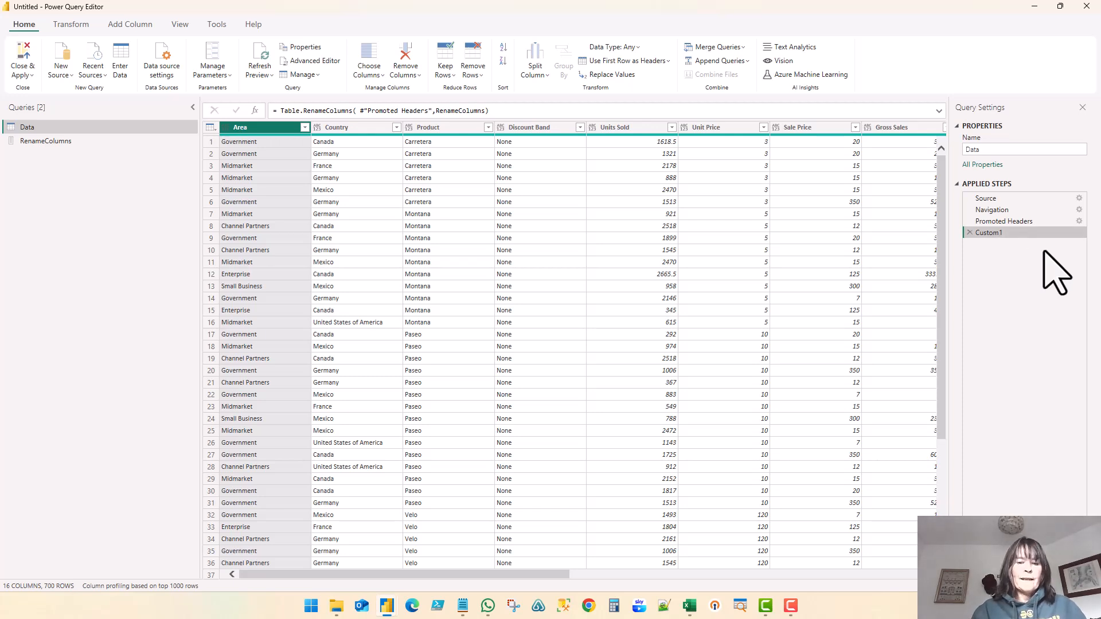
Open the name of the Data query's Custom1 applied step for editing.
right_click(1024, 236)
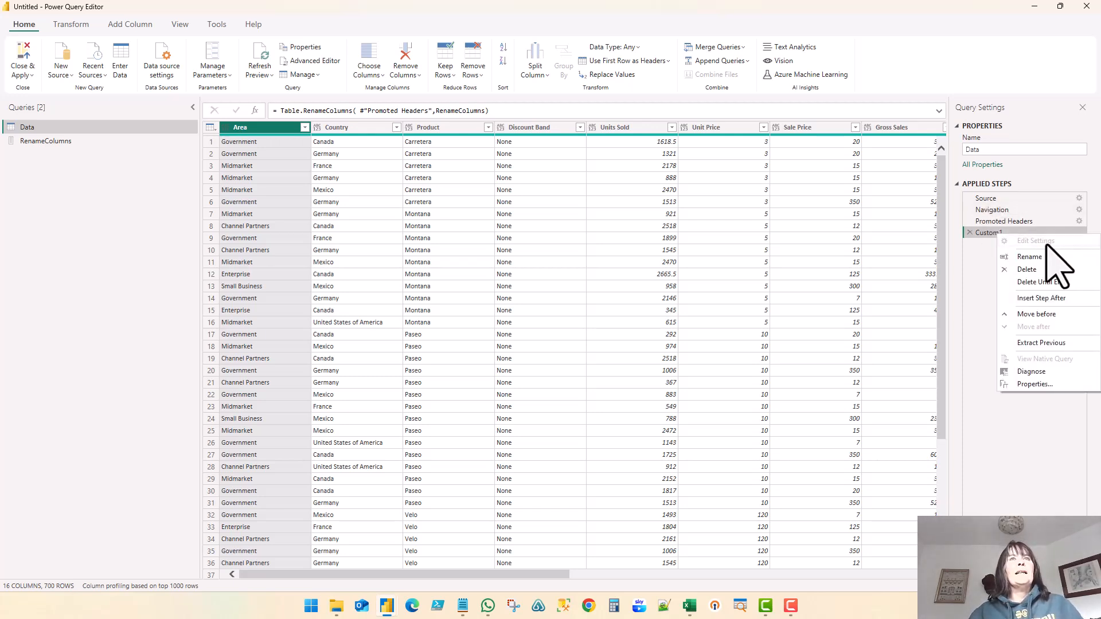
left_click(1000, 246)
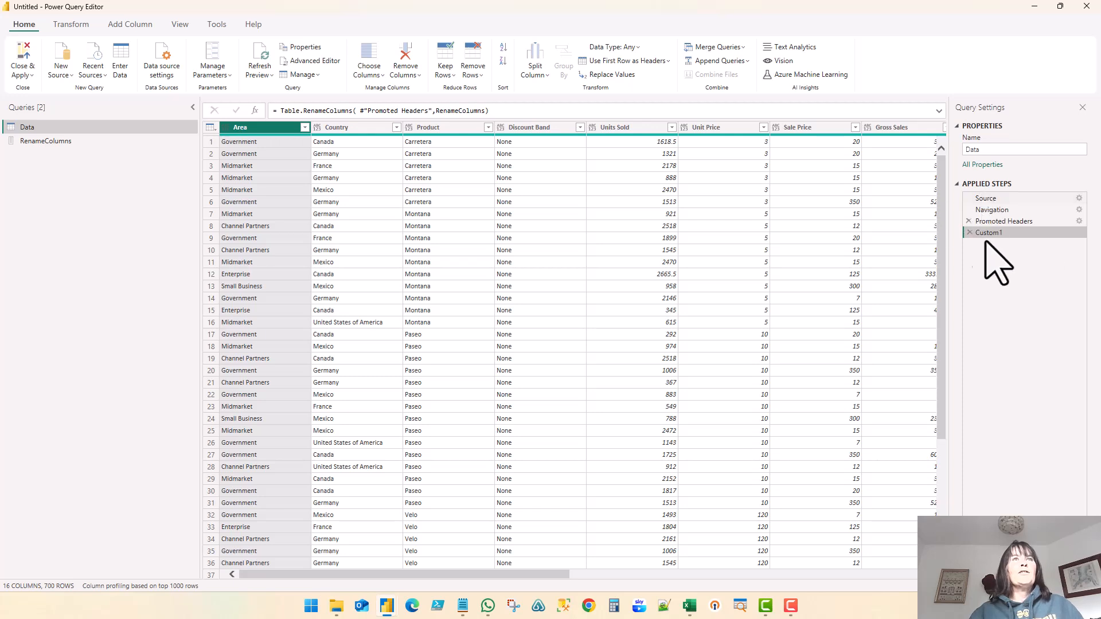
right_click(1001, 235)
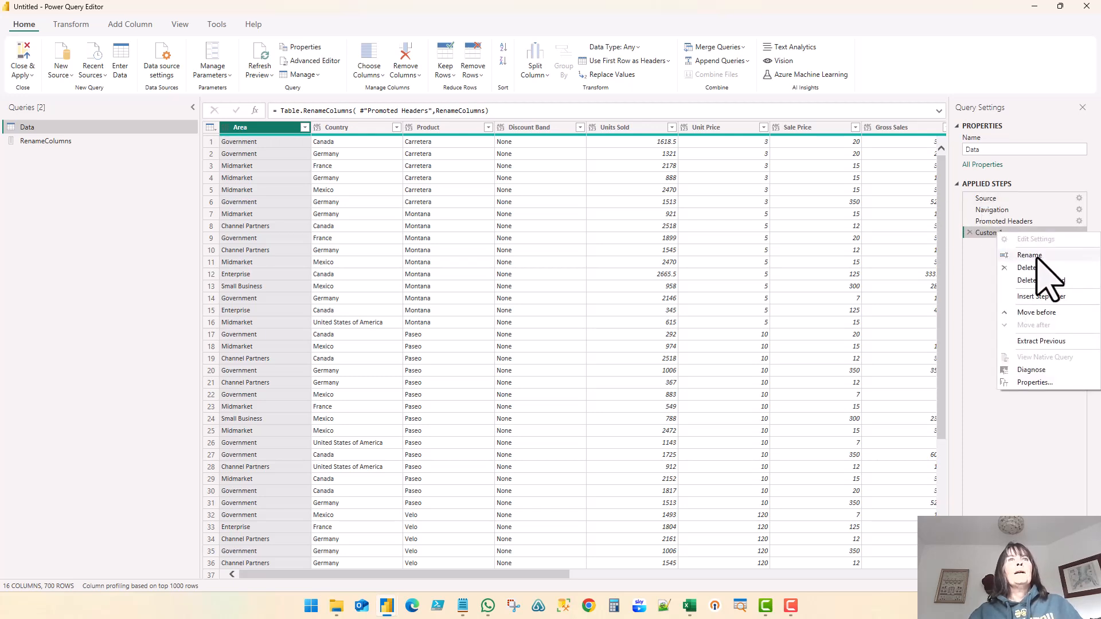
left_click(1043, 281)
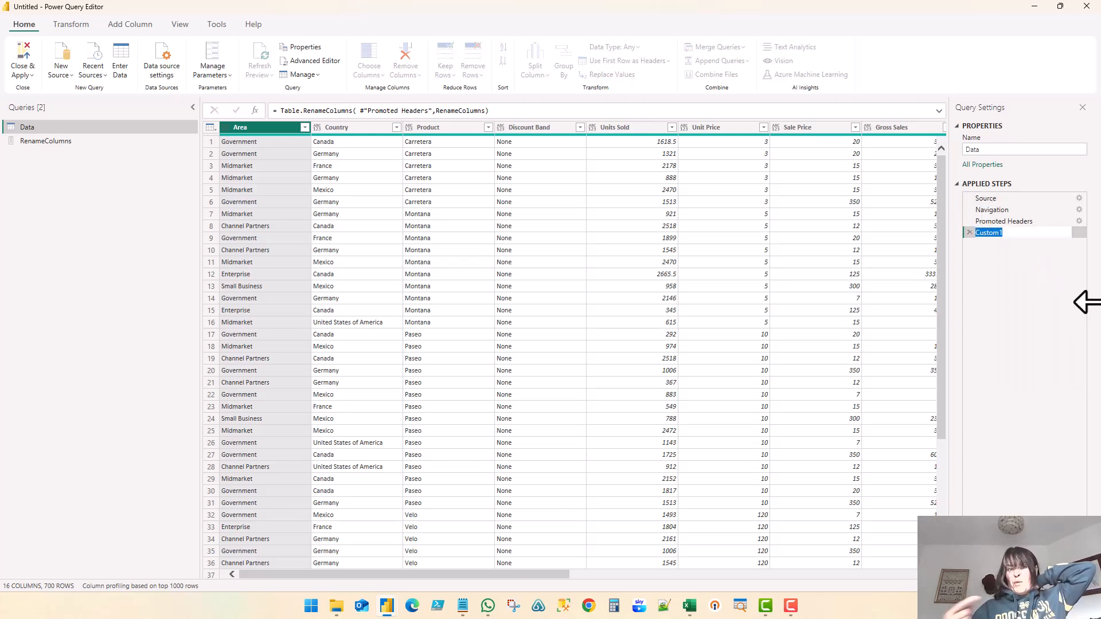